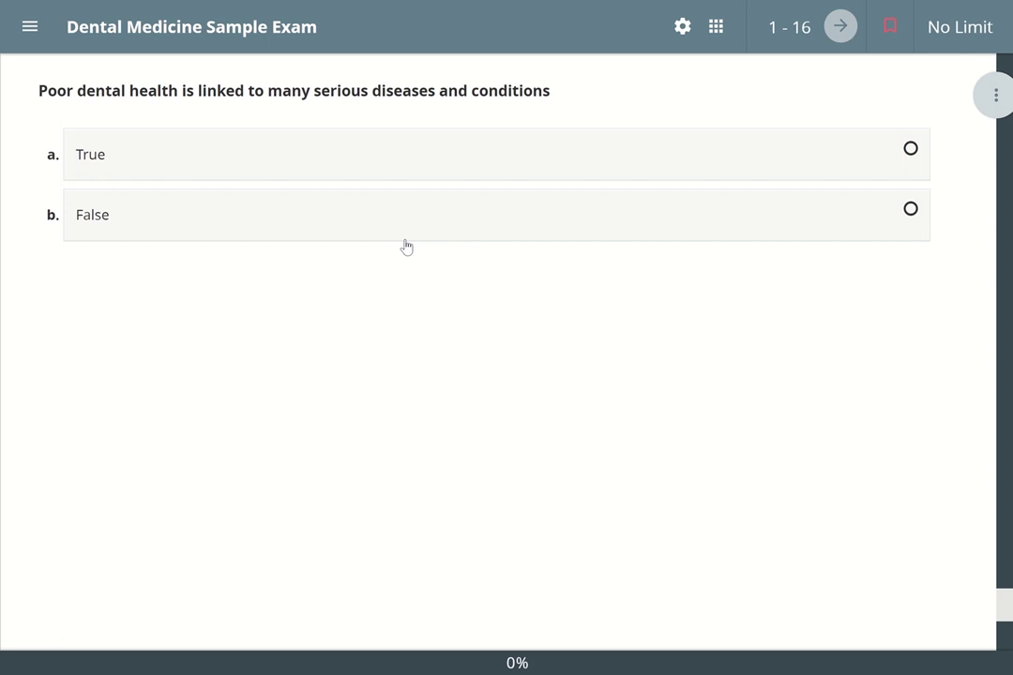
Step: Decrease and increase the question text size, and switch the exam's colour contrast to the light grey header theme
{"action": "left_click", "coordinate": [682, 28]}
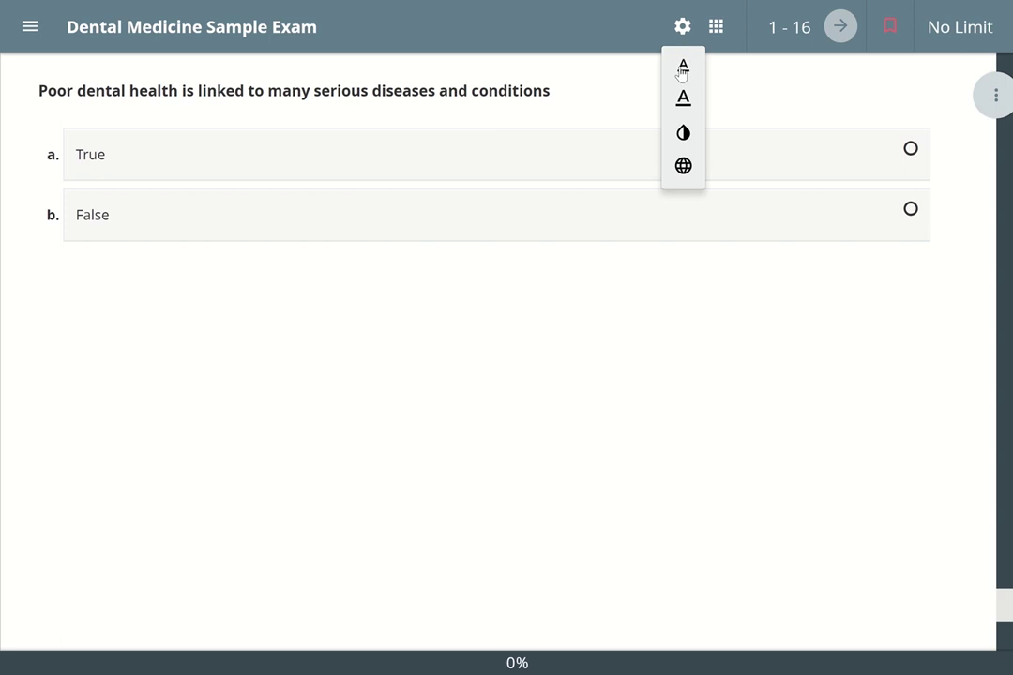
{"action": "left_click", "coordinate": [683, 67]}
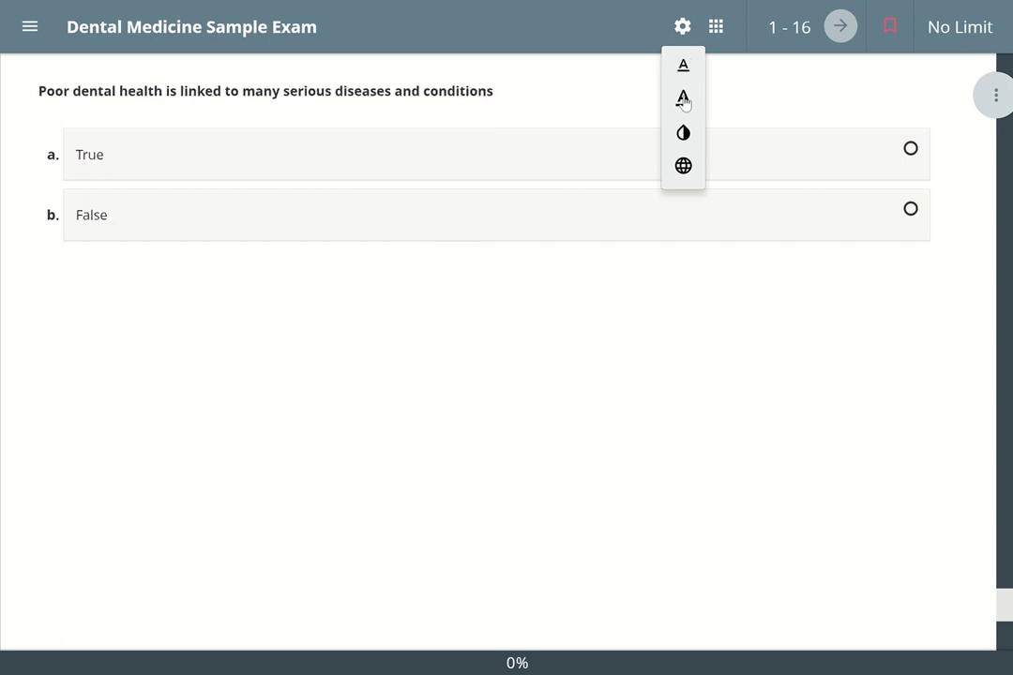
{"action": "left_click", "coordinate": [682, 99]}
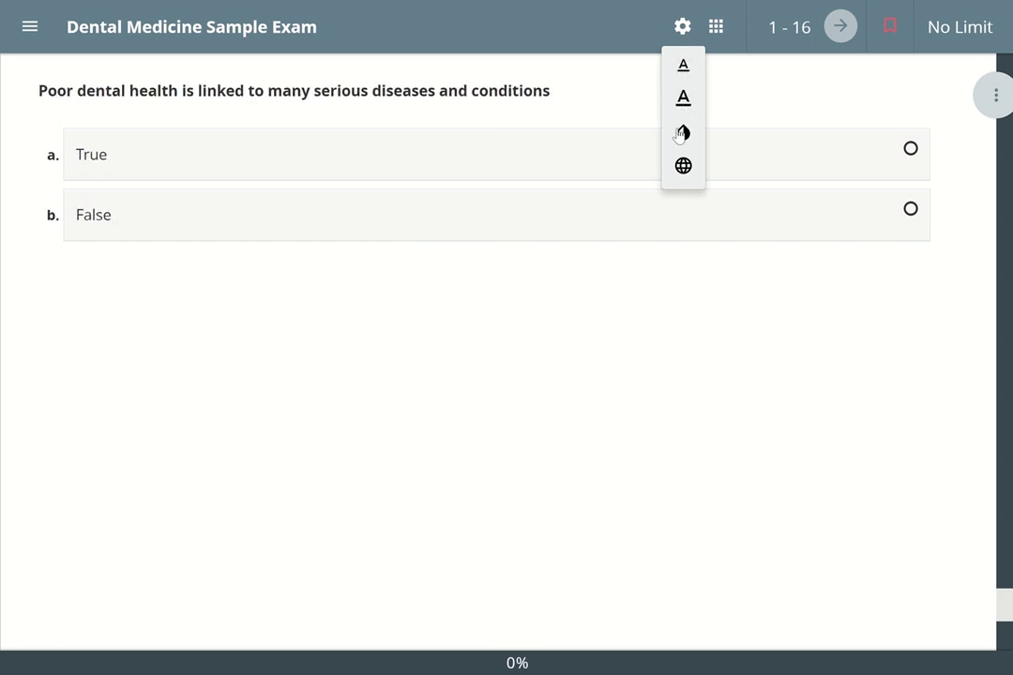
{"action": "left_click", "coordinate": [681, 134]}
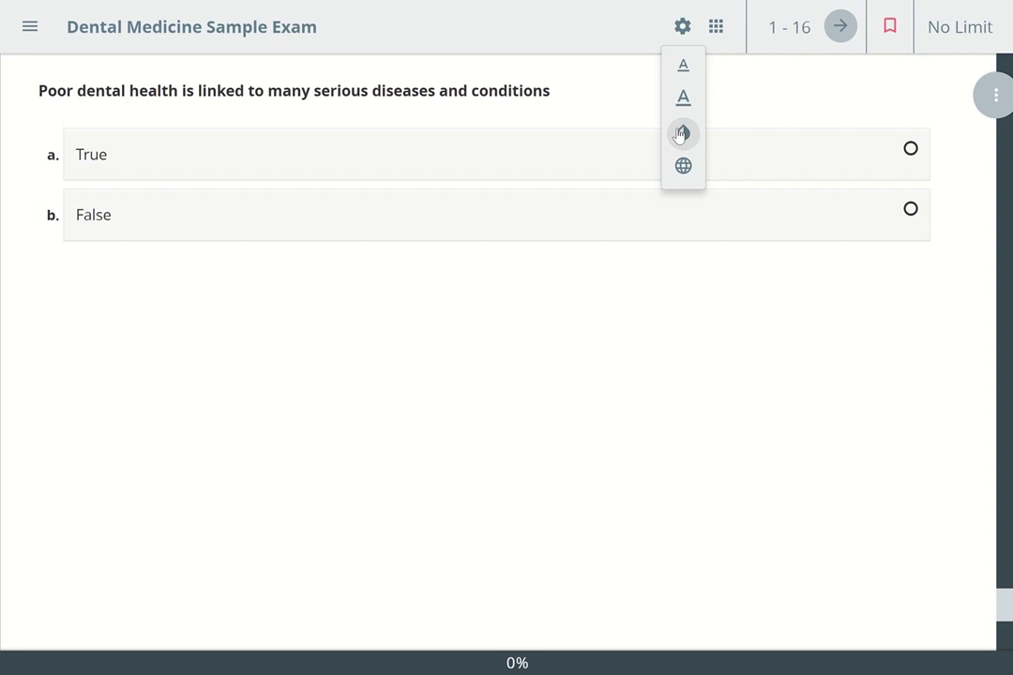
{"action": "left_click", "coordinate": [715, 34]}
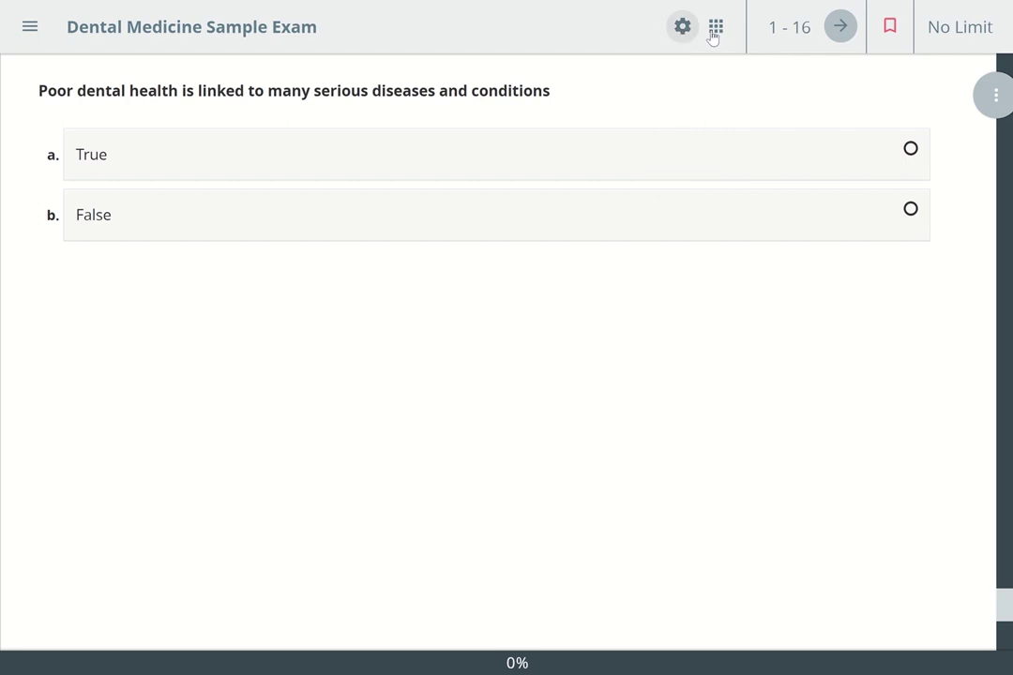
Step: Look at the on-screen calculator and close it, and view question 2 before returning to question 1
{"action": "left_click", "coordinate": [715, 28]}
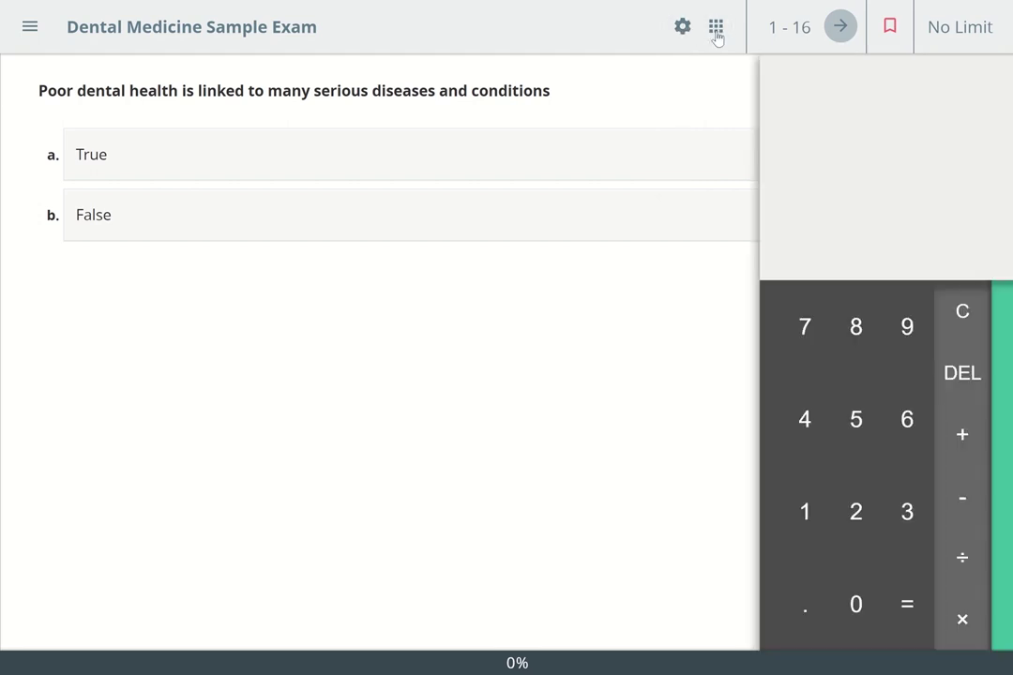
{"action": "left_click", "coordinate": [716, 32]}
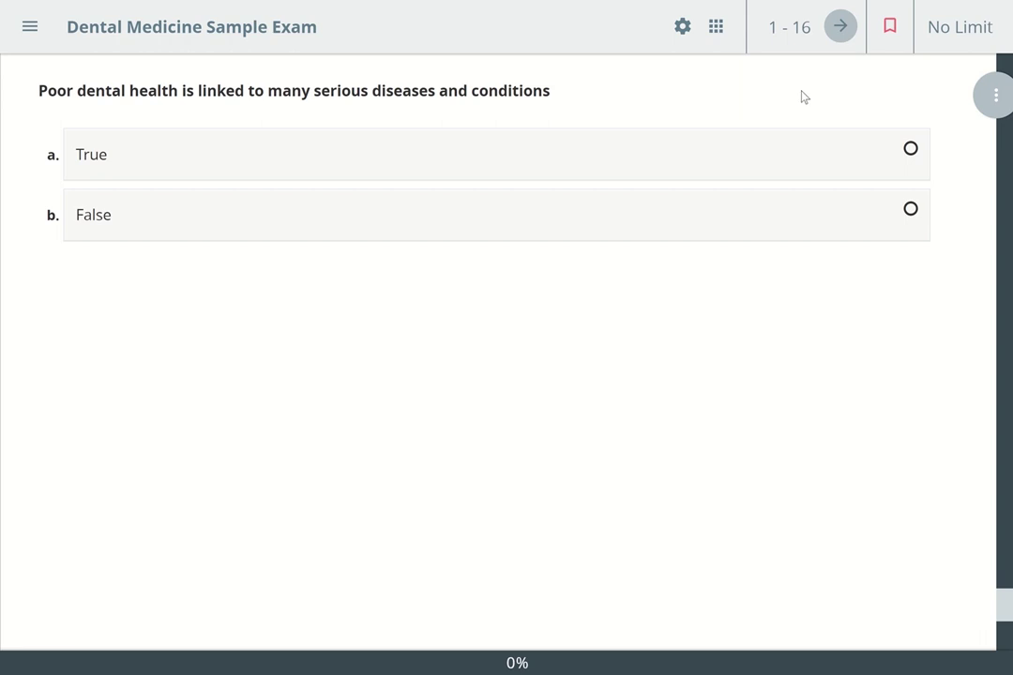
{"action": "left_click", "coordinate": [840, 27]}
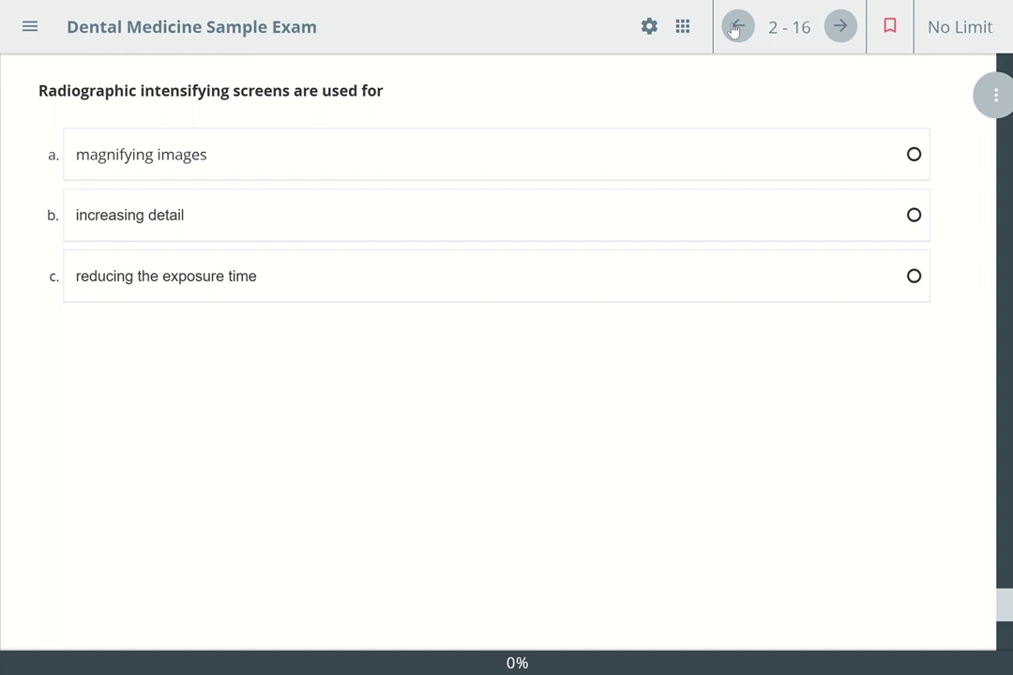
{"action": "left_click", "coordinate": [737, 28]}
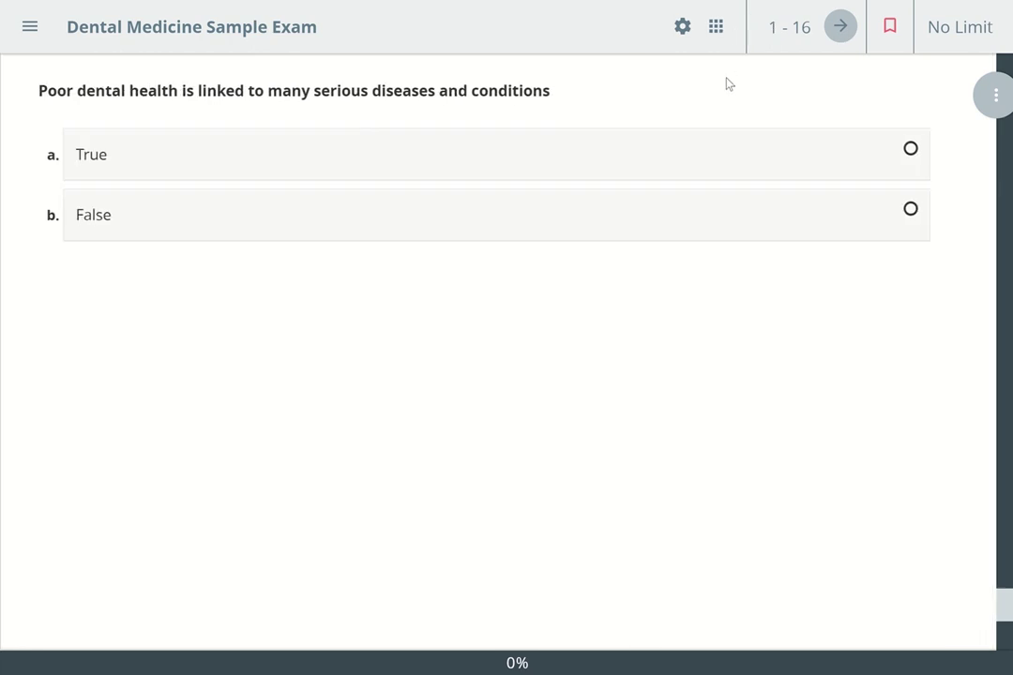
Step: Bookmark question 1 about poor dental health and answer it with False
{"action": "left_click", "coordinate": [891, 34]}
{"action": "left_click", "coordinate": [890, 30]}
{"action": "left_click", "coordinate": [910, 210]}
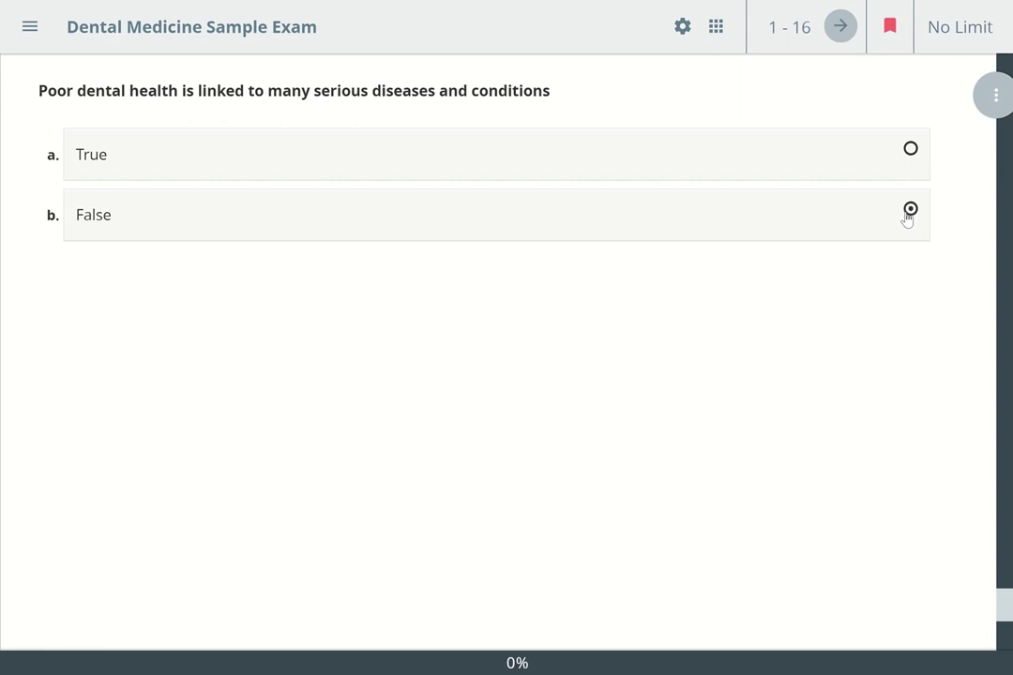
Step: Answer question 2 on radiographic intensifying screens with "increasing detail", and bookmark question 3 on a child's dentist visit
{"action": "left_click", "coordinate": [840, 28]}
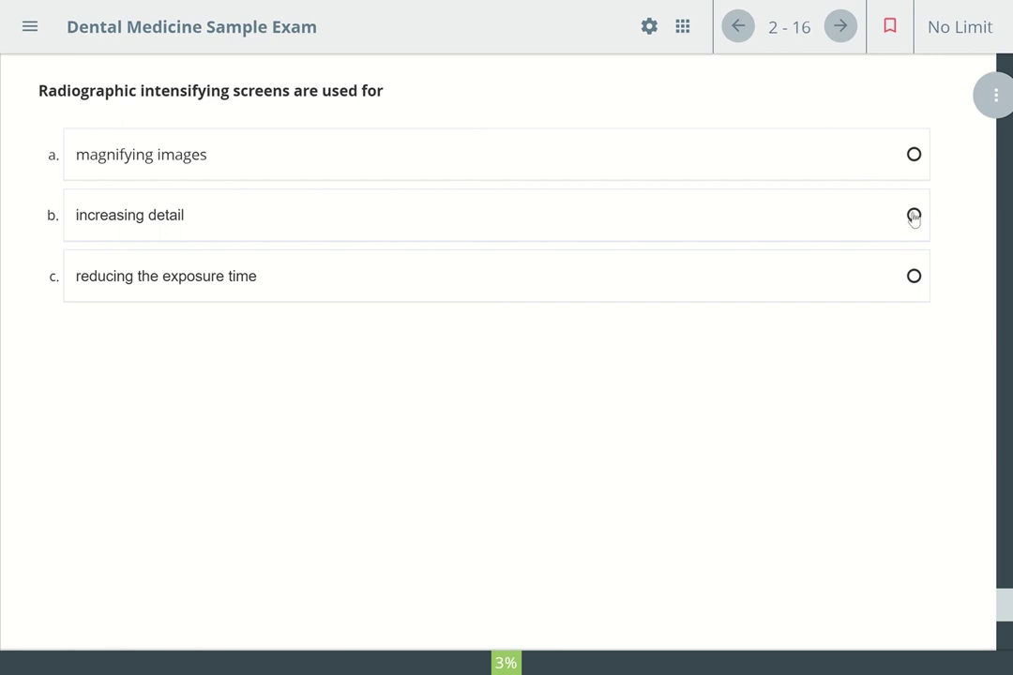
{"action": "left_click", "coordinate": [913, 215]}
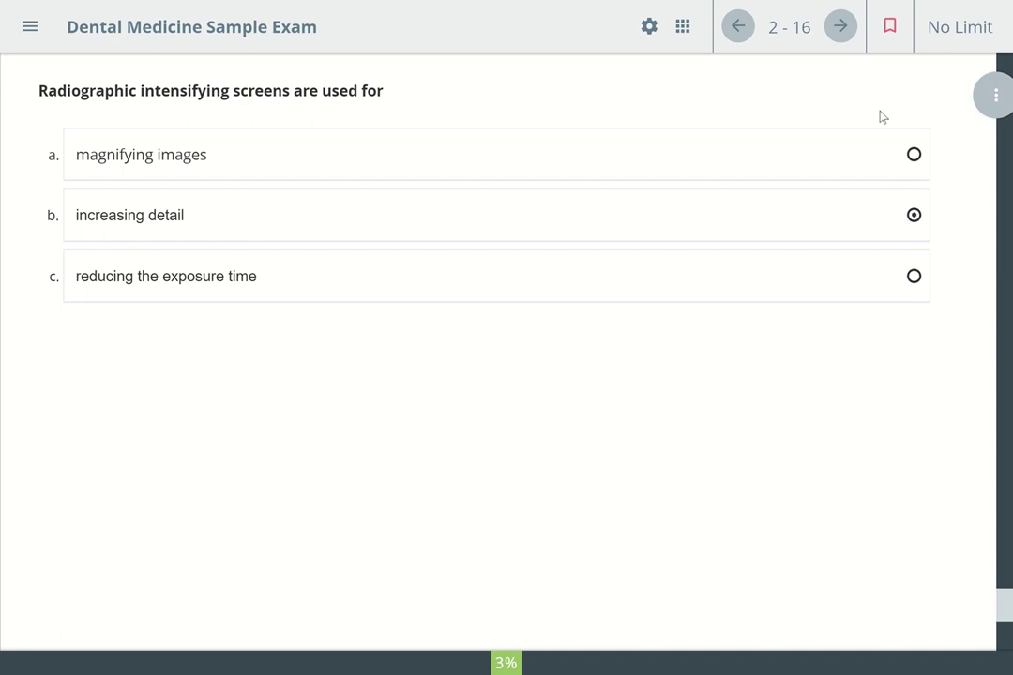
{"action": "left_click", "coordinate": [844, 30]}
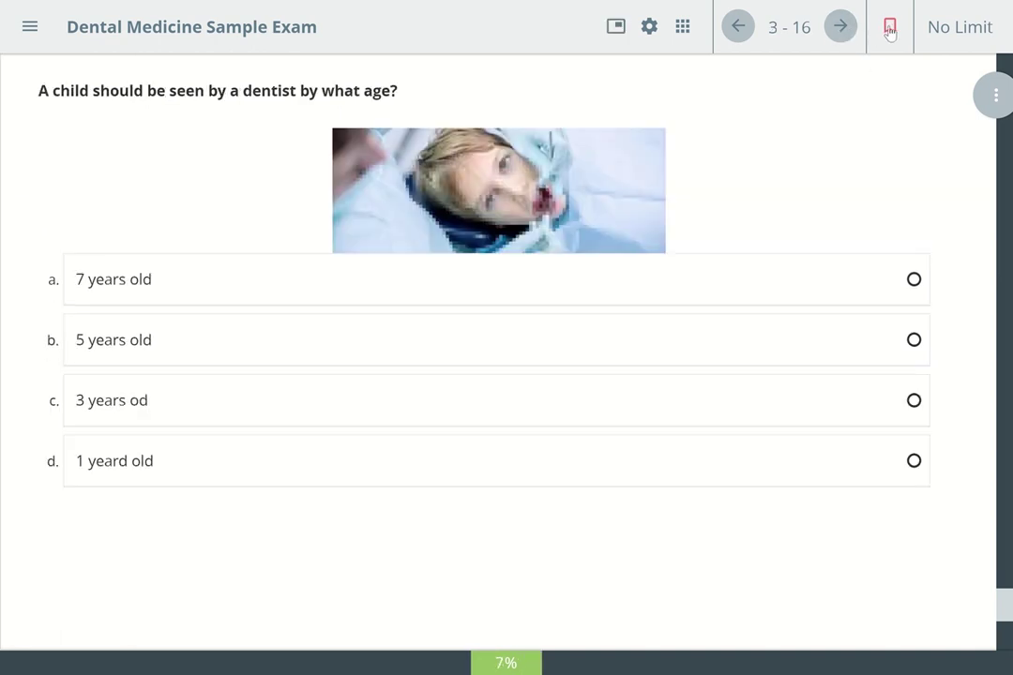
{"action": "left_click", "coordinate": [890, 28]}
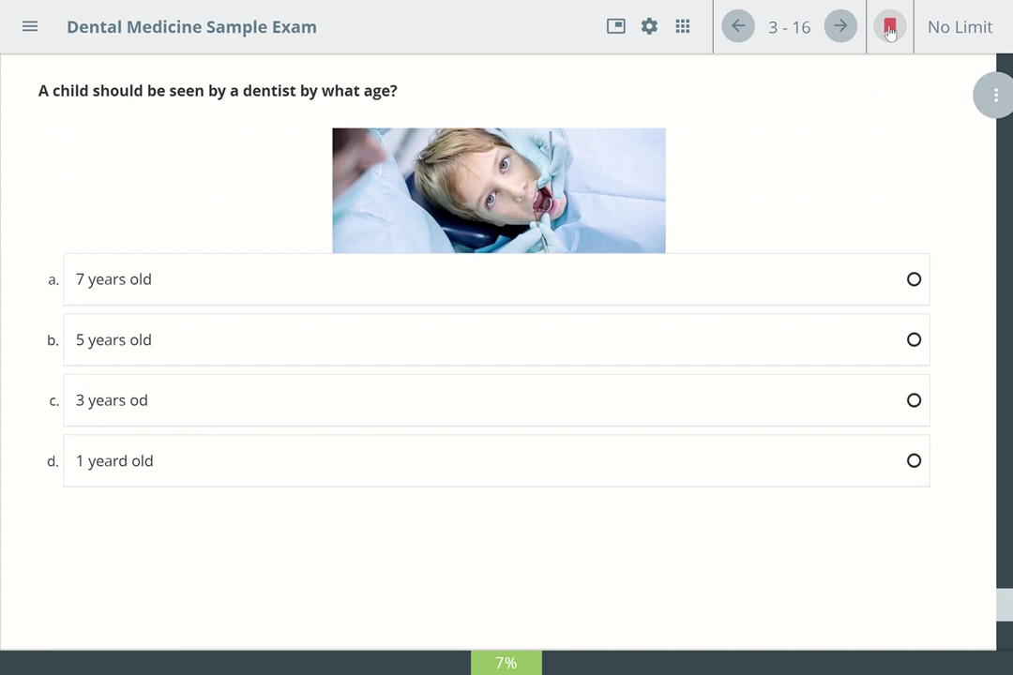
Step: Visit questions 2 and 3 from the question list, and open matching question 4 with the list closed
{"action": "left_click", "coordinate": [29, 34]}
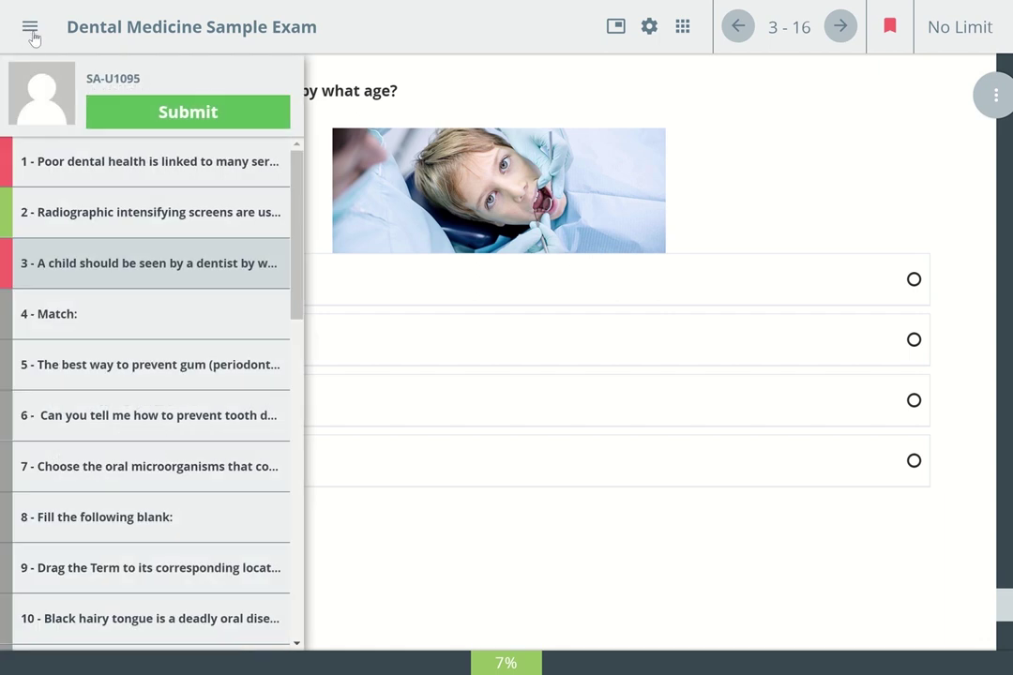
{"action": "left_click", "coordinate": [76, 209]}
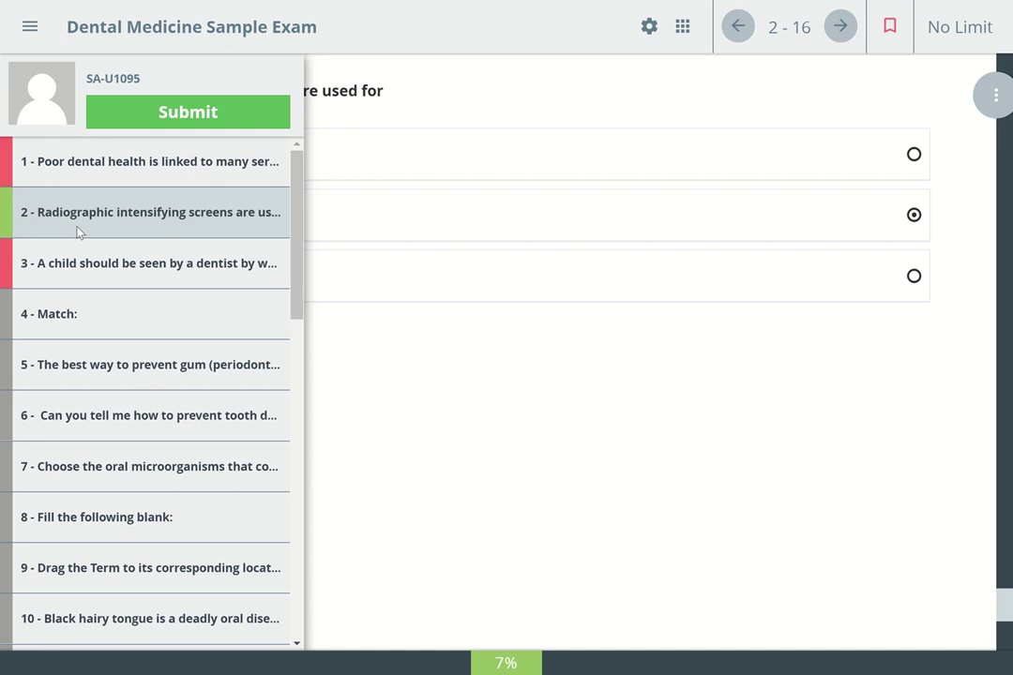
{"action": "left_click", "coordinate": [61, 280]}
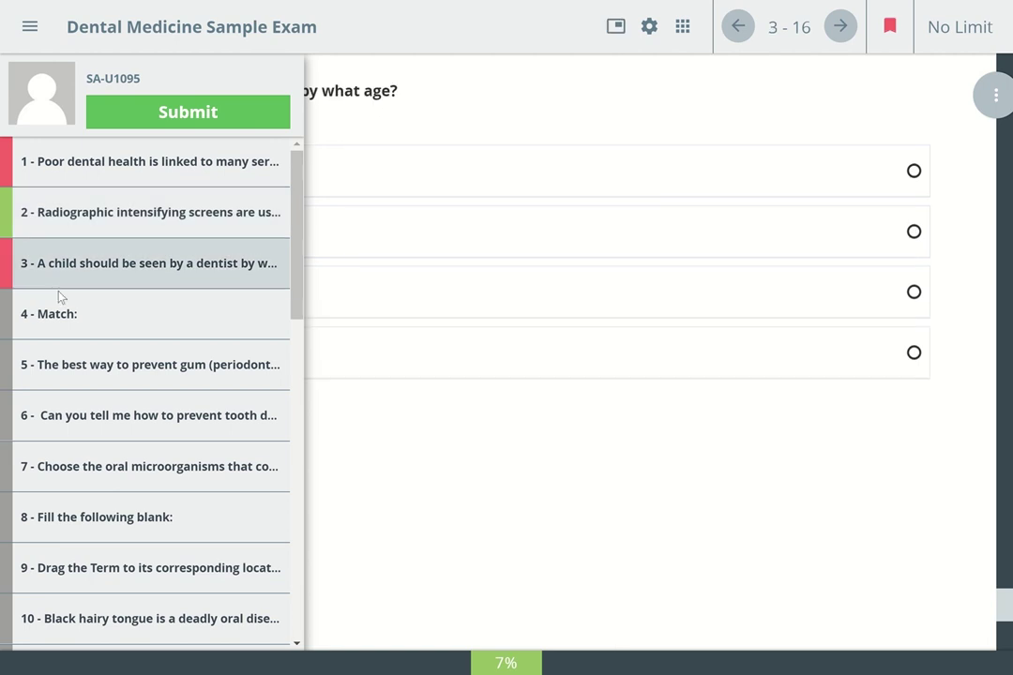
{"action": "left_click", "coordinate": [57, 313]}
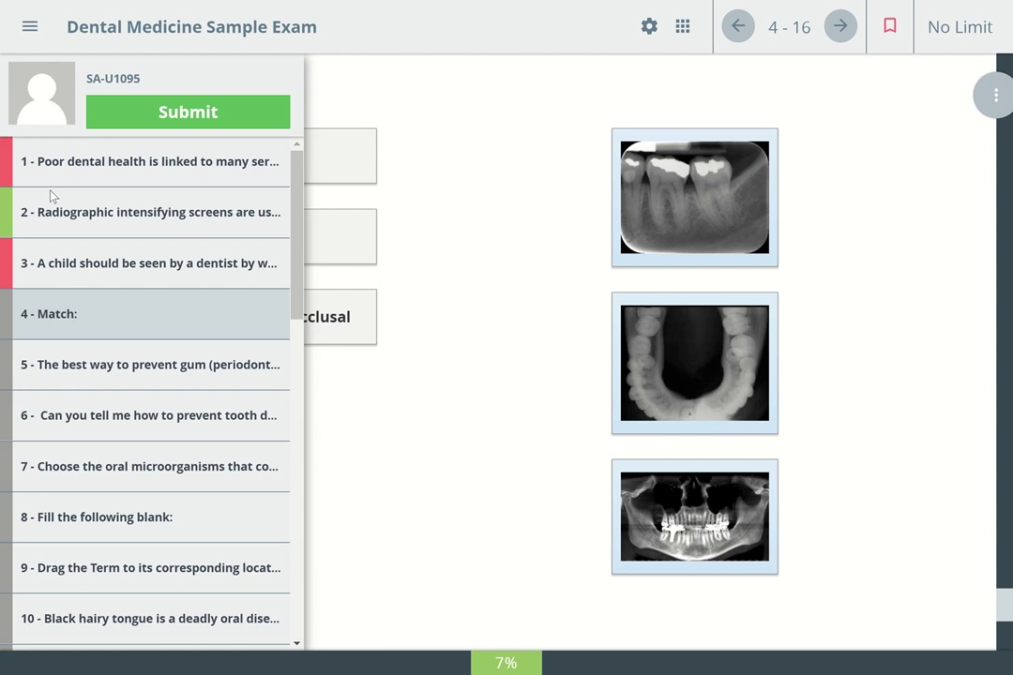
{"action": "left_click", "coordinate": [29, 26]}
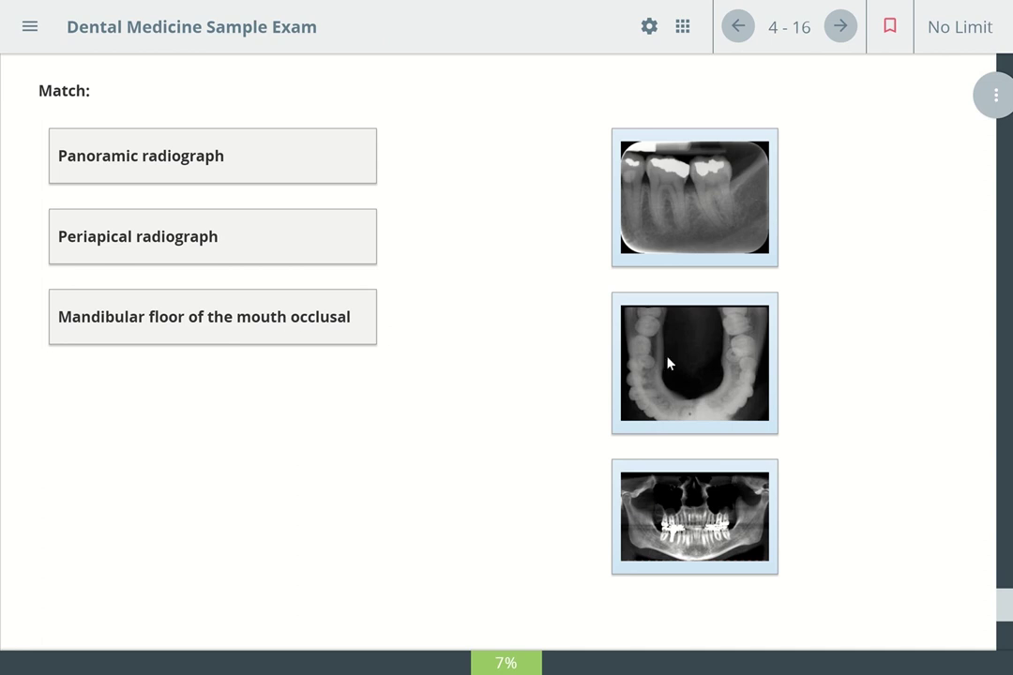
Step: Match Panoramic radiograph to the molar X-ray, Periapical to the full-jaw X-ray, and Mandibular occlusal first to the arch X-ray, finally to the molar X-ray
{"action": "left_click_drag", "start_coordinate": [212, 317], "coordinate": [699, 375]}
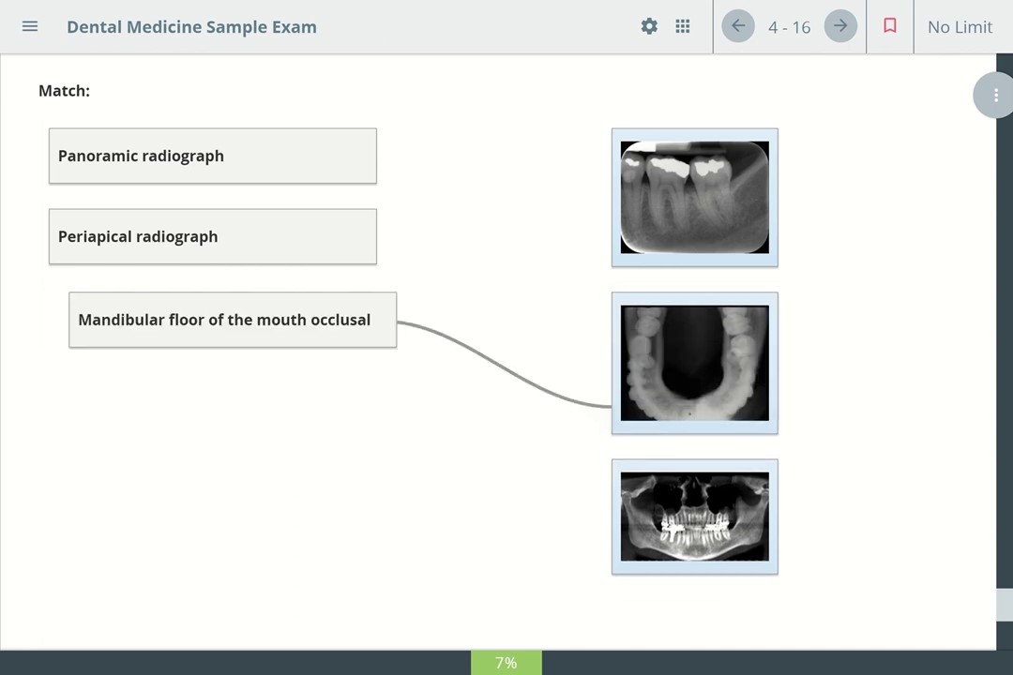
{"action": "left_click_drag", "start_coordinate": [212, 155], "coordinate": [712, 208]}
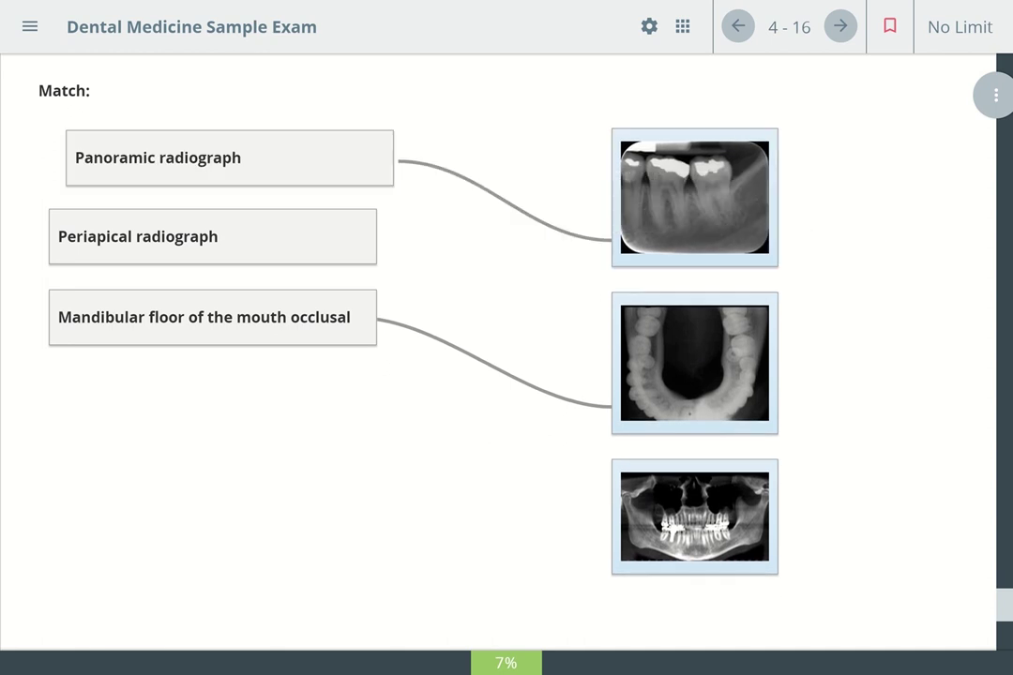
{"action": "left_click_drag", "start_coordinate": [213, 237], "coordinate": [675, 542]}
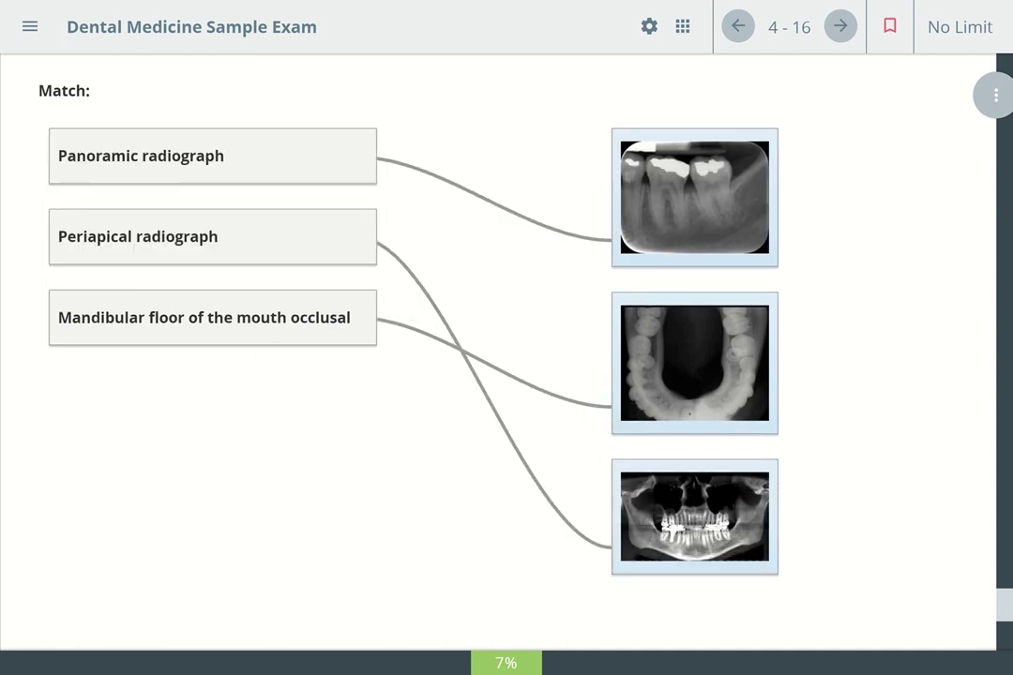
{"action": "left_click_drag", "start_coordinate": [213, 317], "coordinate": [623, 186]}
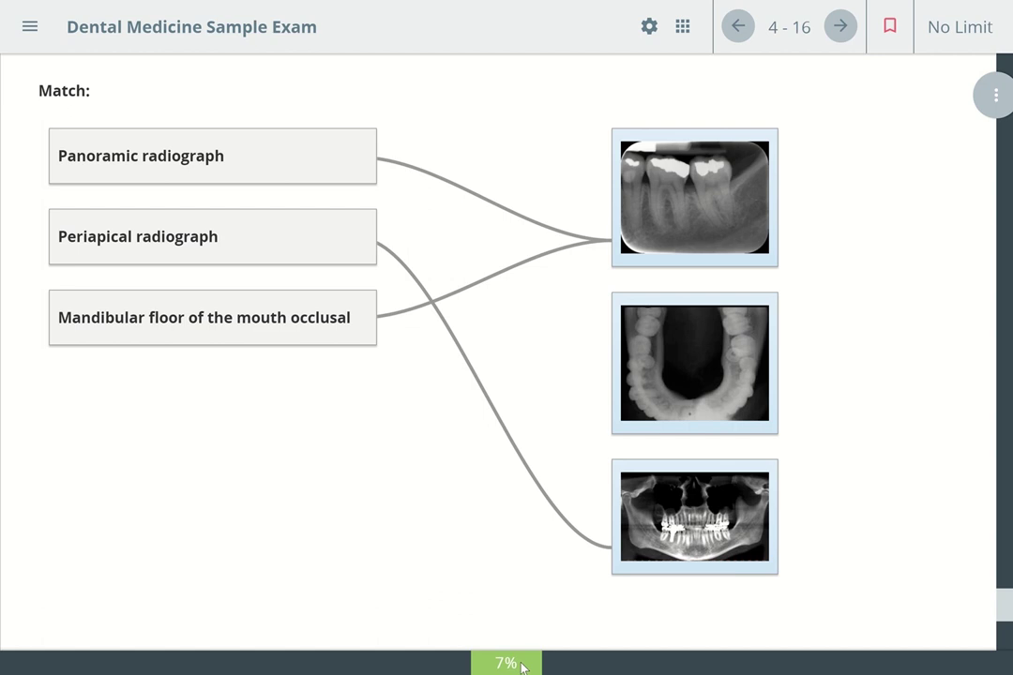
Step: Try to submit the exam from the question list, and try again from essay question 16, dismissing each alert
{"action": "left_click", "coordinate": [30, 27]}
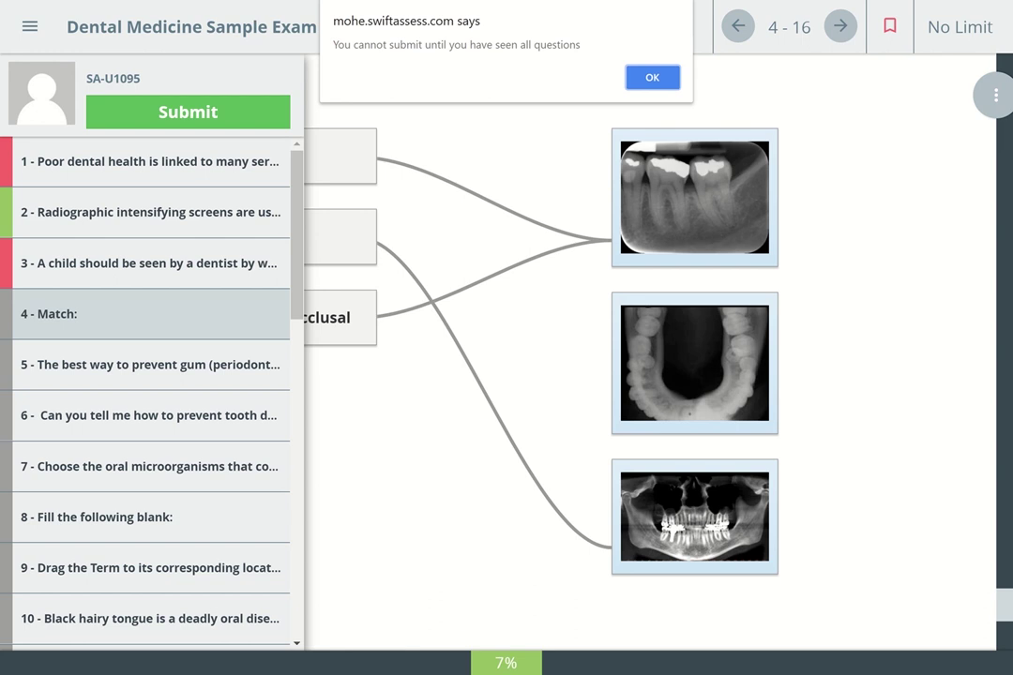
{"action": "key", "text": "Return"}
{"action": "scroll", "coordinate": [150, 394], "scroll_direction": "down", "scroll_amount": 10}
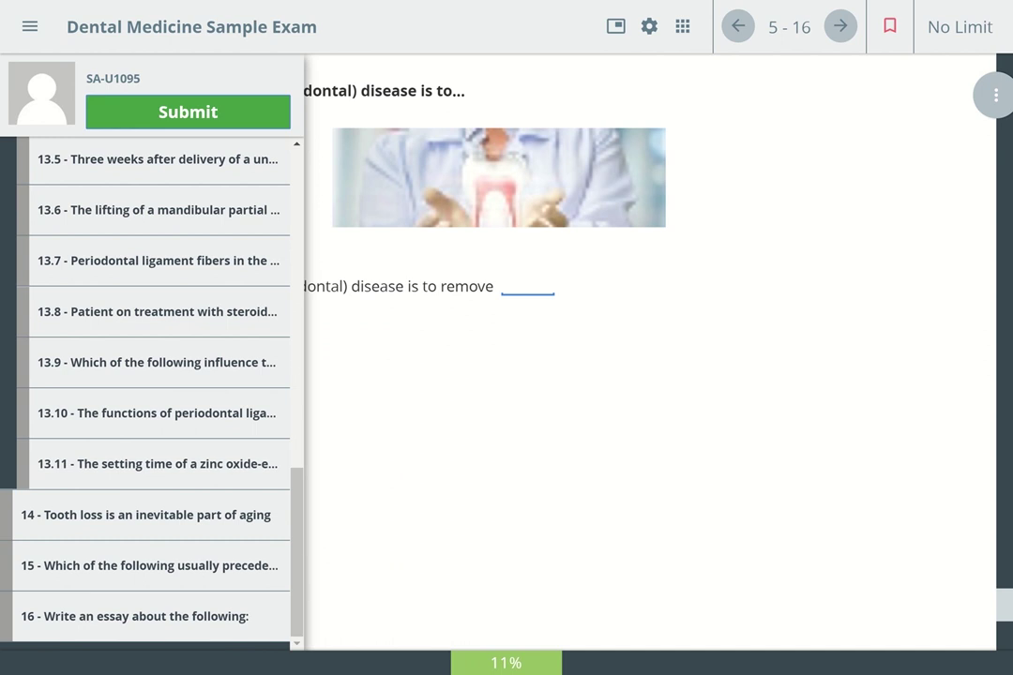
{"action": "left_click", "coordinate": [134, 616]}
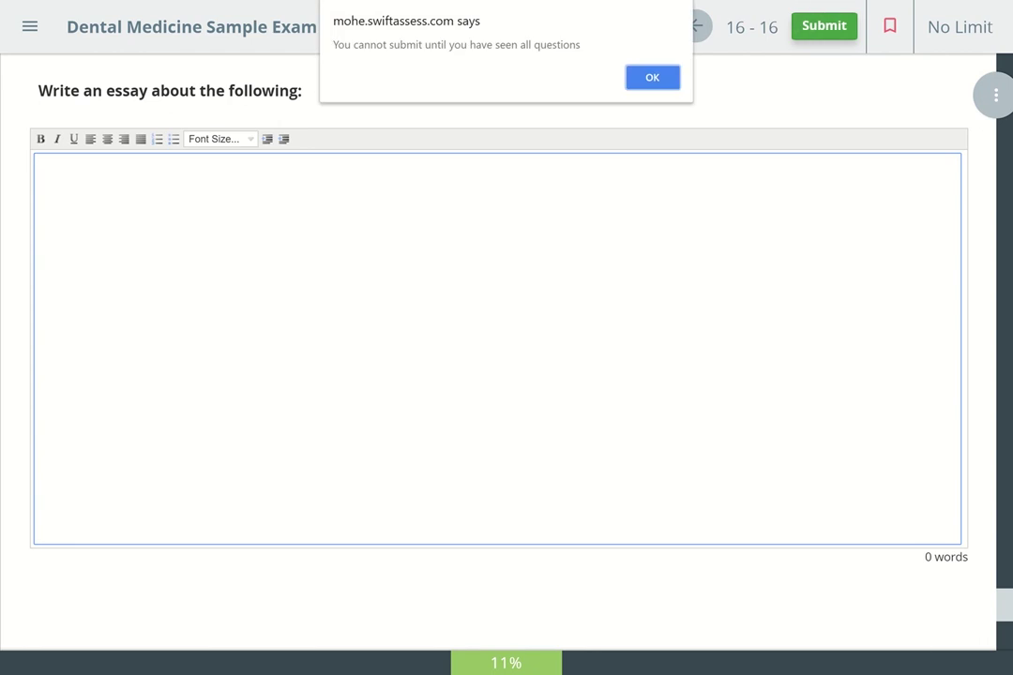
{"action": "key", "text": "Return"}
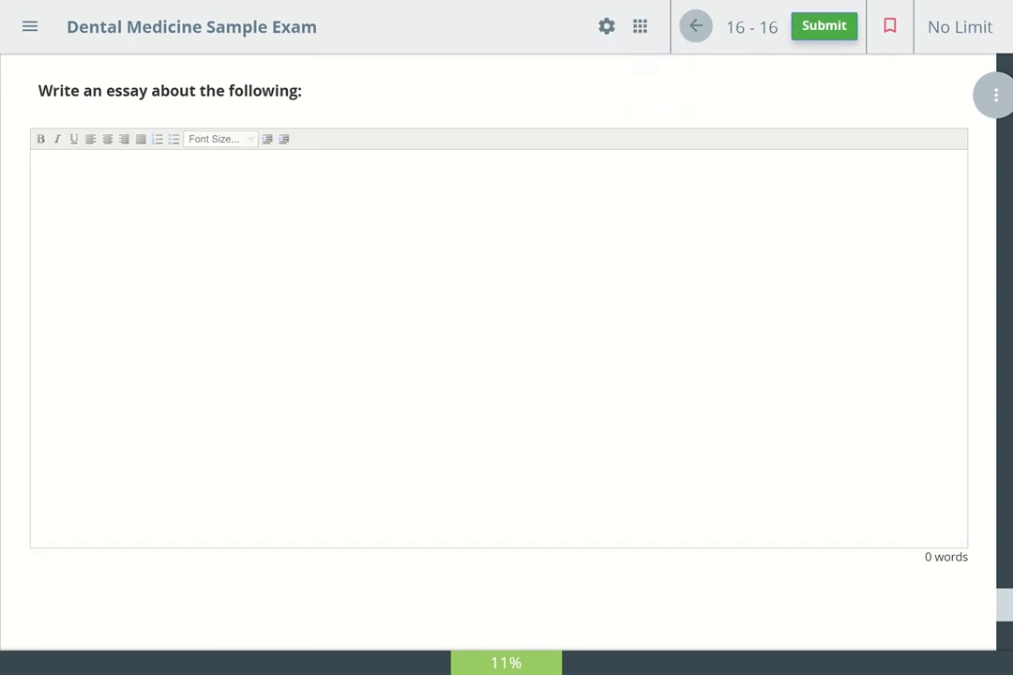